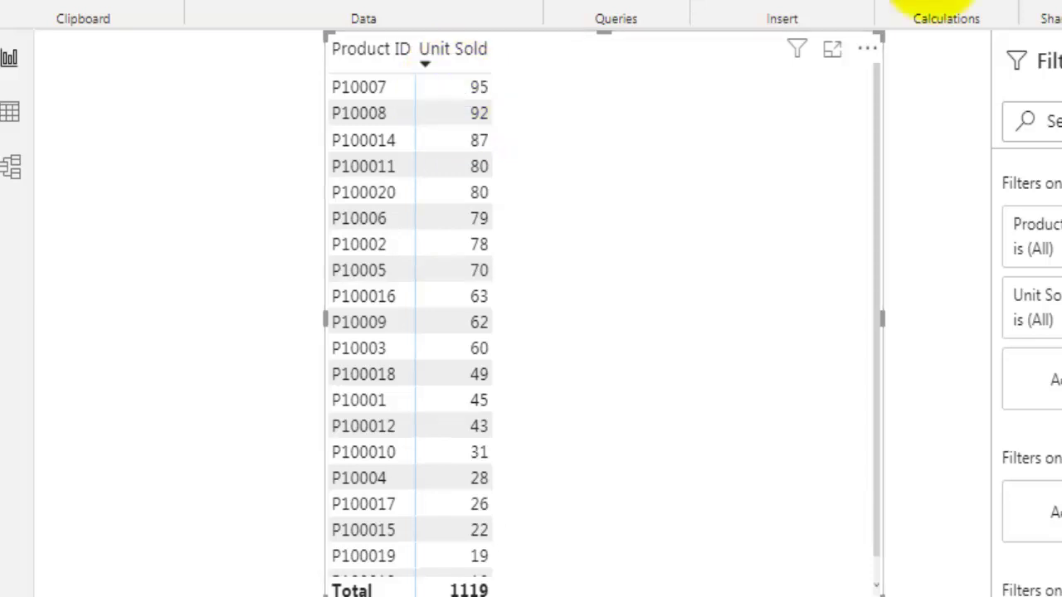
Add a new measure from the Home ribbon, creating a default 'Measure' in Sales Data.
click(935, 106)
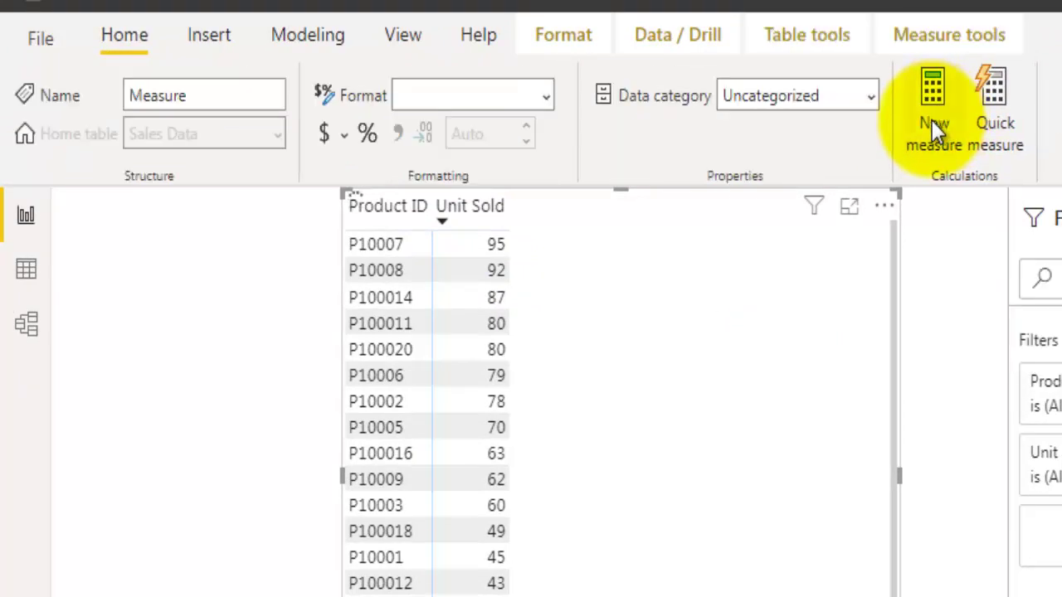
Rename the new measure to RunningTotal and begin a second formula line.
click(343, 205)
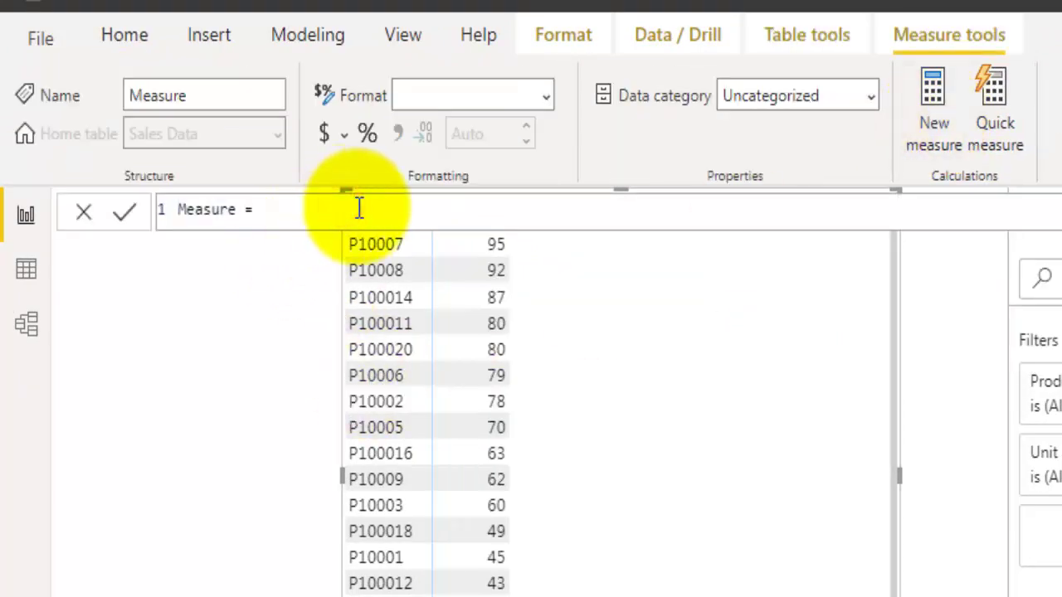
key(Home)
key(ctrl+shift+Right)
text(RunningTotal)
key(shift+End)
click(359, 210)
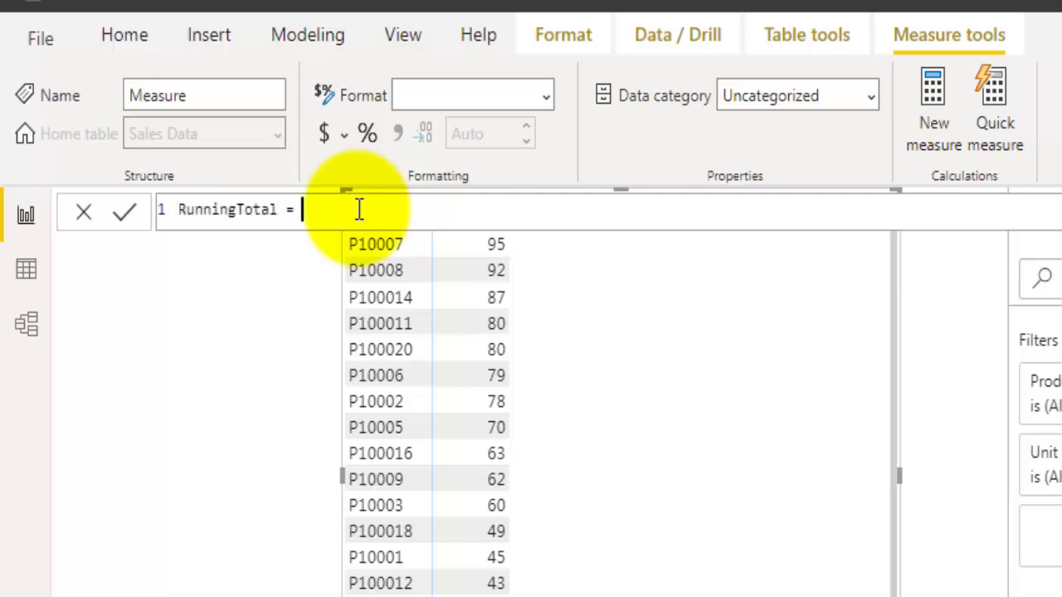
key(shift+Return)
Enter RANKX over ALL('Sales Data'[Product ID]) ranked by [M_TotalUnitSold].
text(Ran)
key(Down)
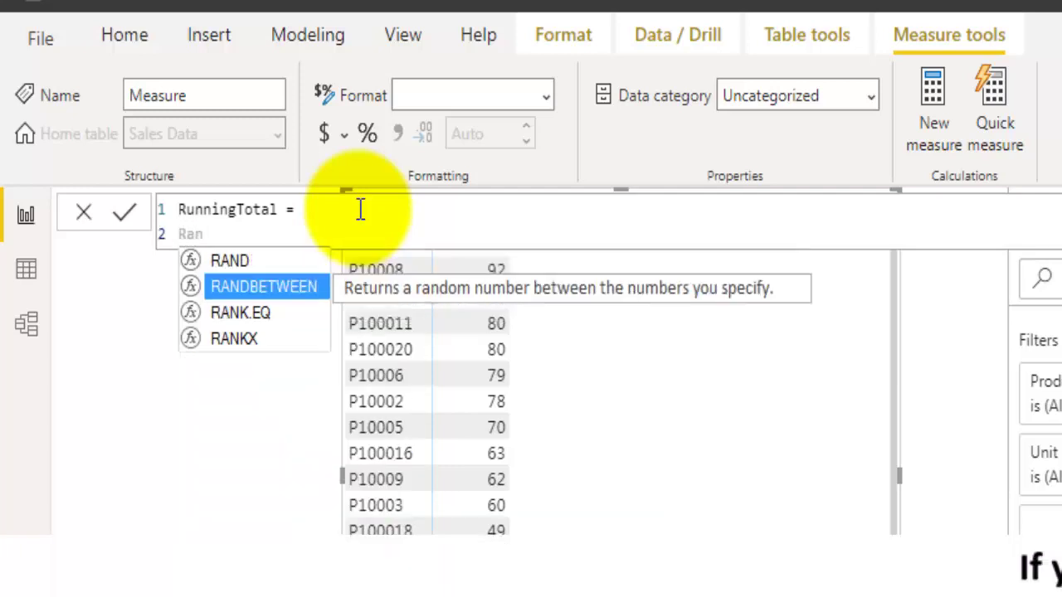
key(Down)
key(Down)
key(Tab)
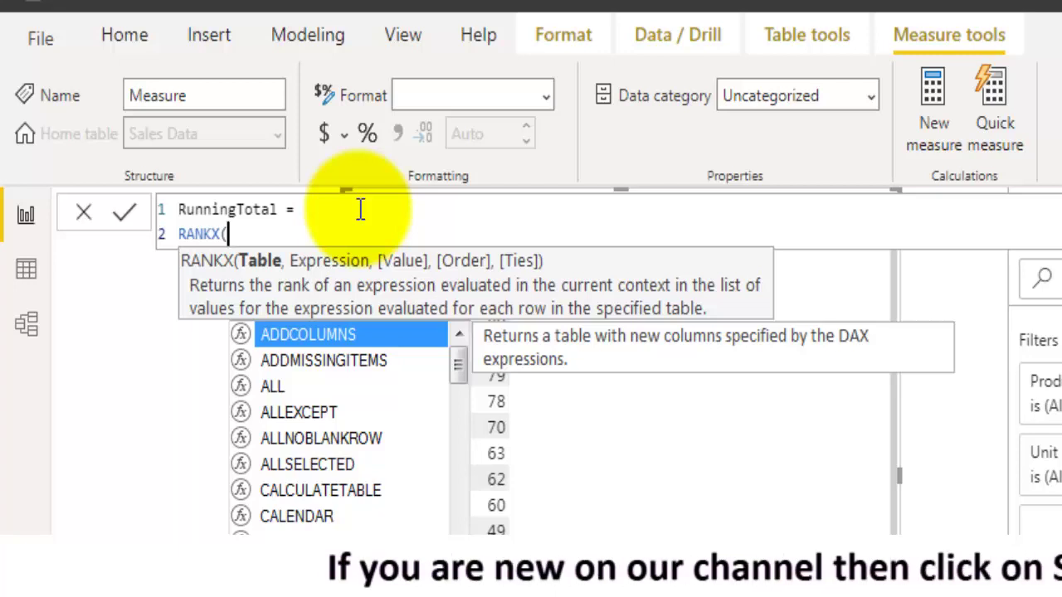
text(ALL()
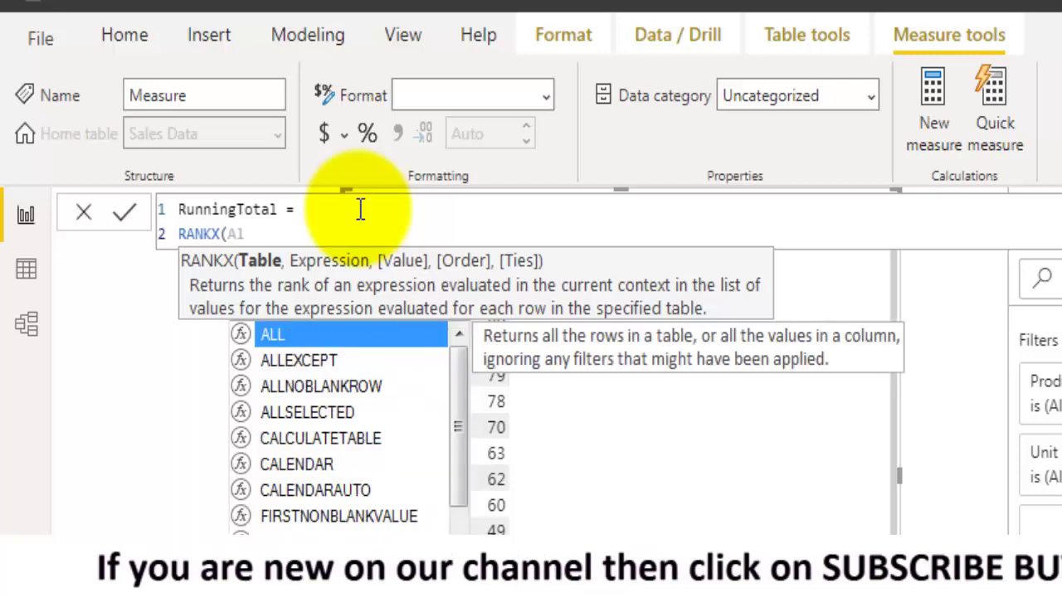
key(Down)
key(Down)
key(Down)
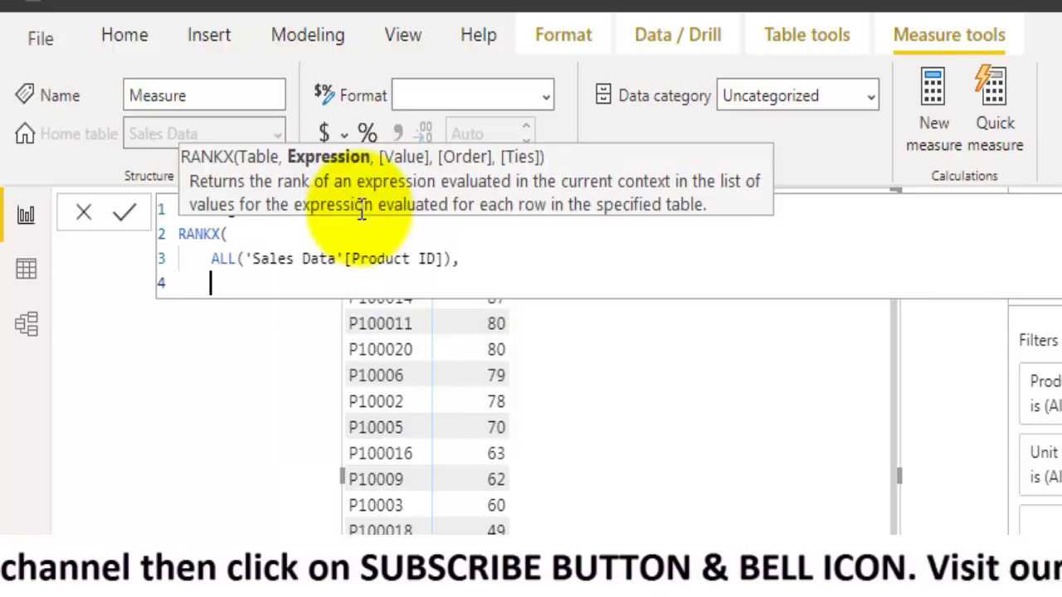
text(M_)
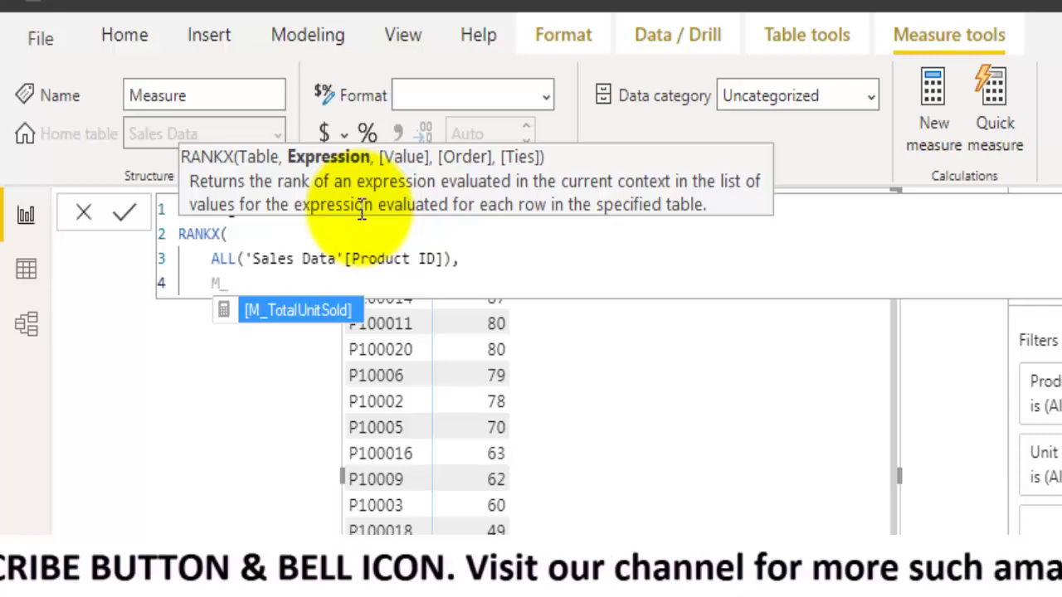
key(Tab)
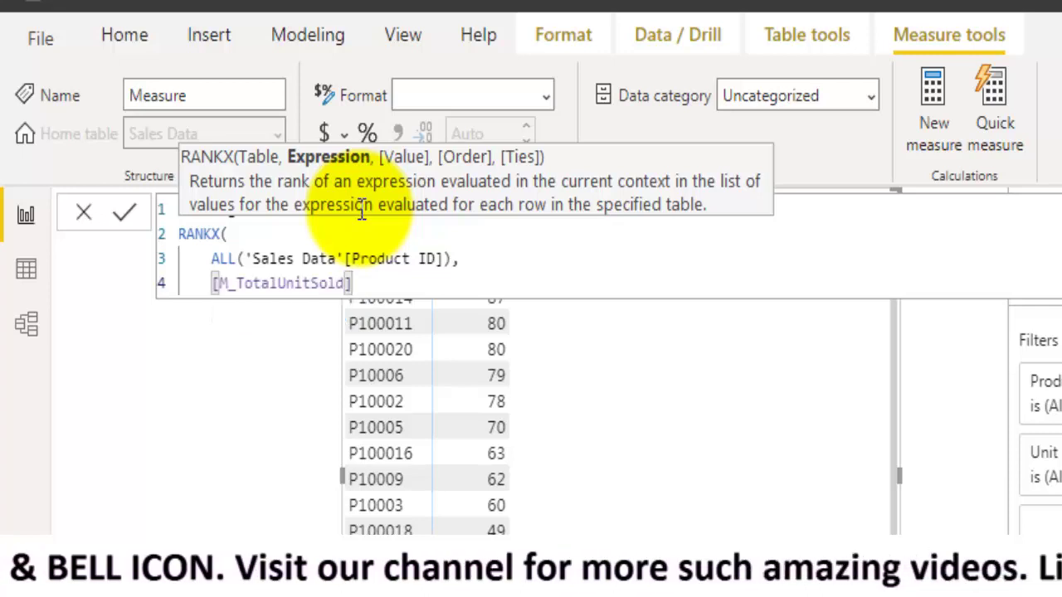
text(,,)
Add DESC order and Dense ties, close RANKX, and commit the RunningTotal measure.
key(shift+Return)
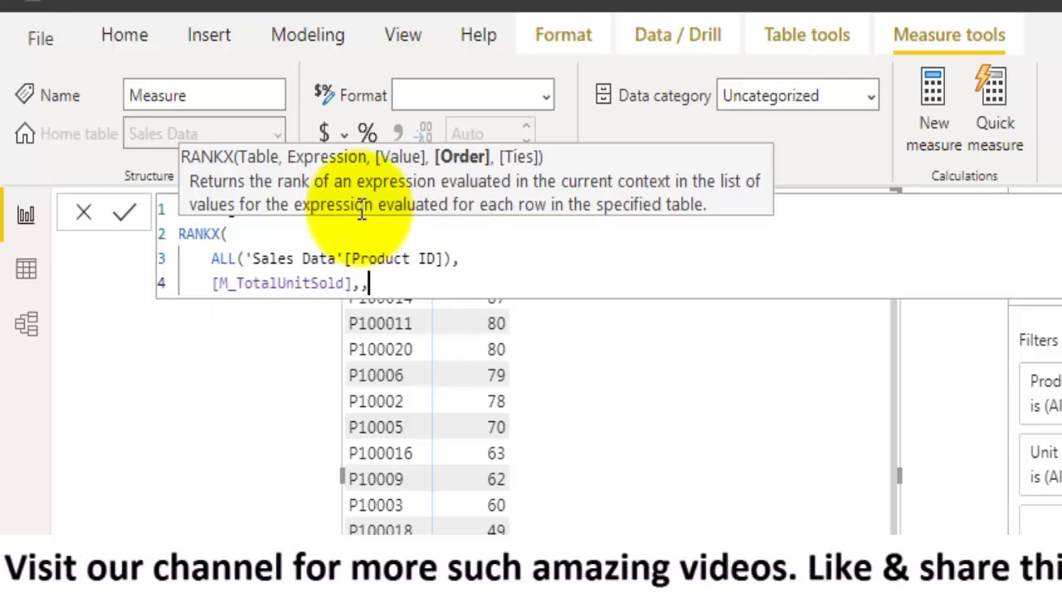
key(Down)
key(Tab)
text(,)
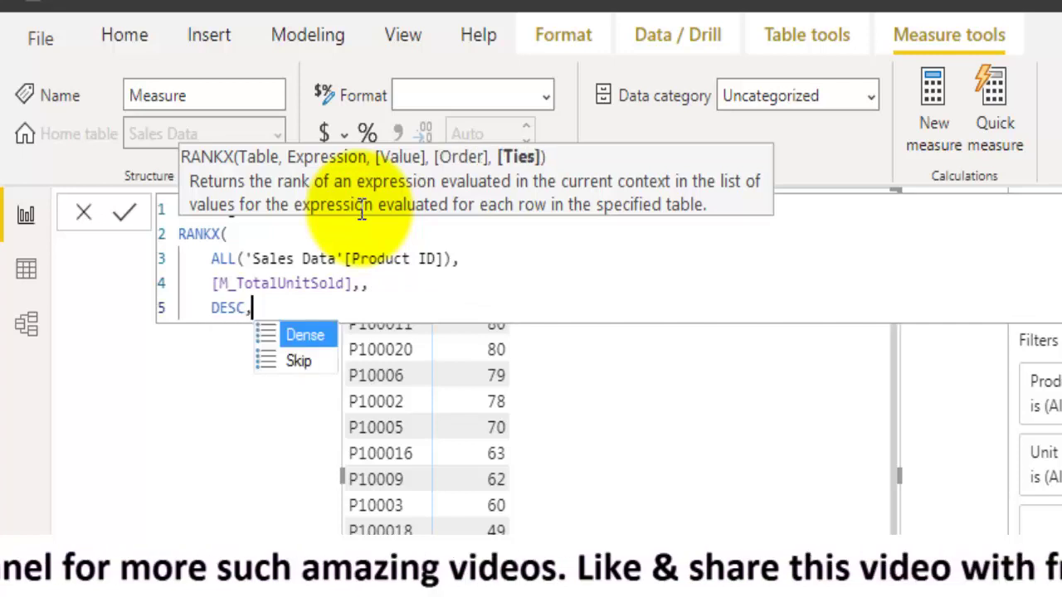
key(shift+Return)
key(Down)
key(Up)
key(Tab)
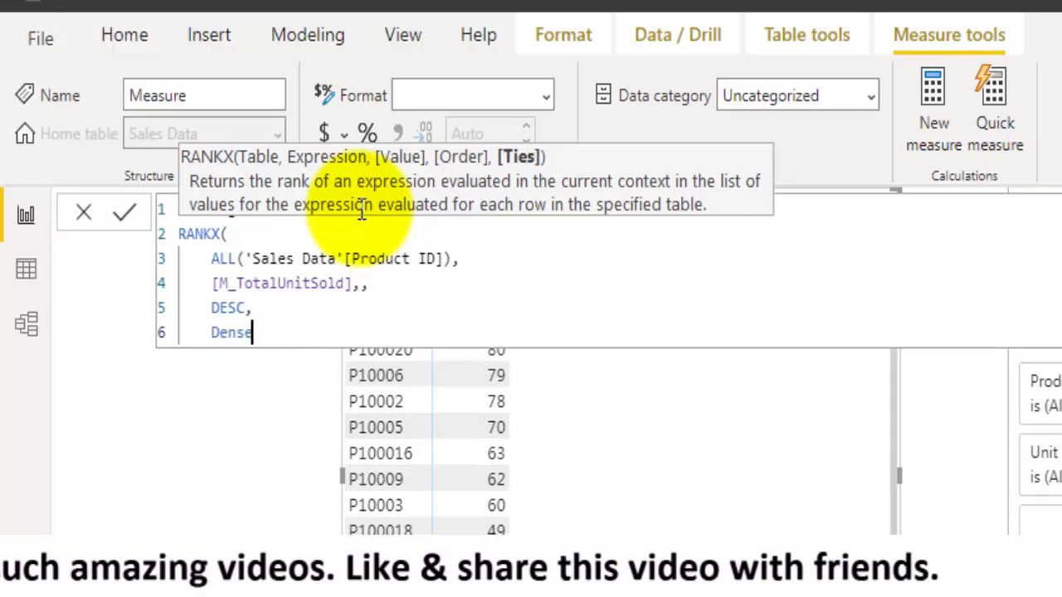
text())
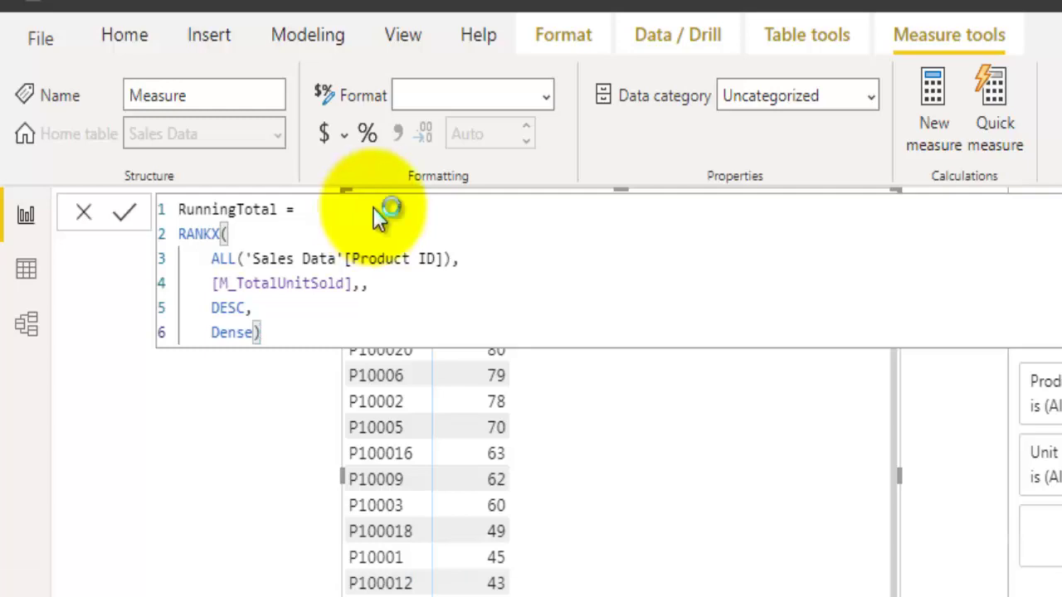
key(Return)
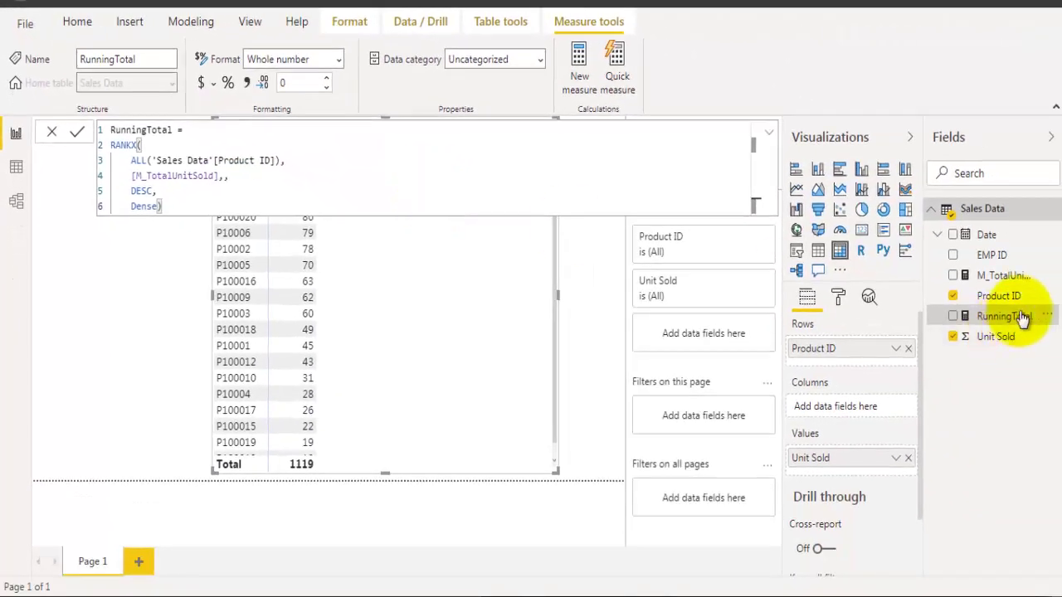
Add RunningTotal to the table's values so each Product ID shows its rank, ties sharing rank 4.
drag(1022, 318, 871, 479)
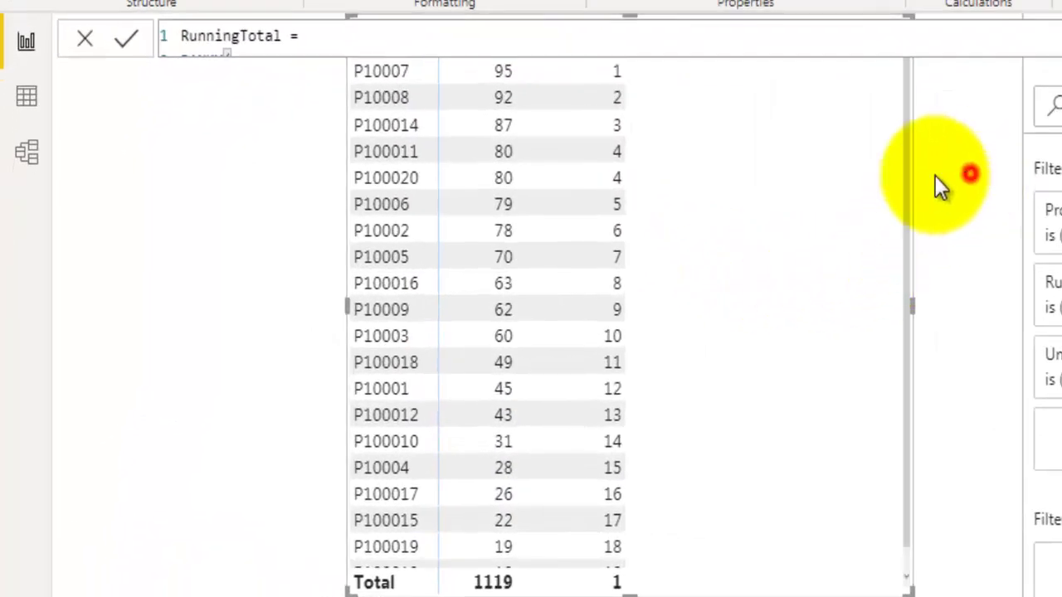
click(935, 176)
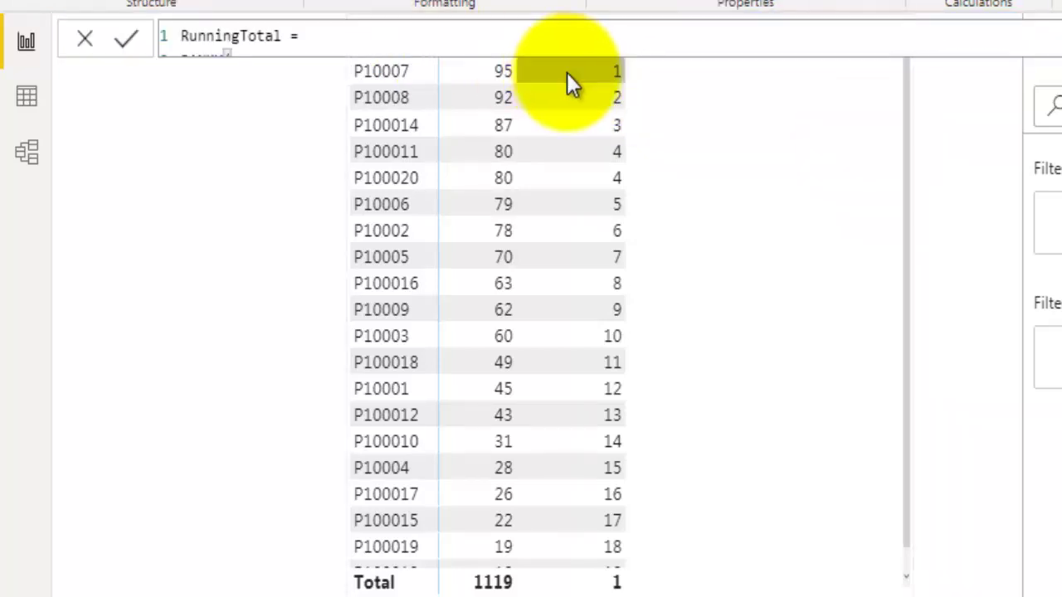
Store the existing RANKX expression in variable V_CurrRank and add a Return line.
click(600, 34)
double_click(187, 61)
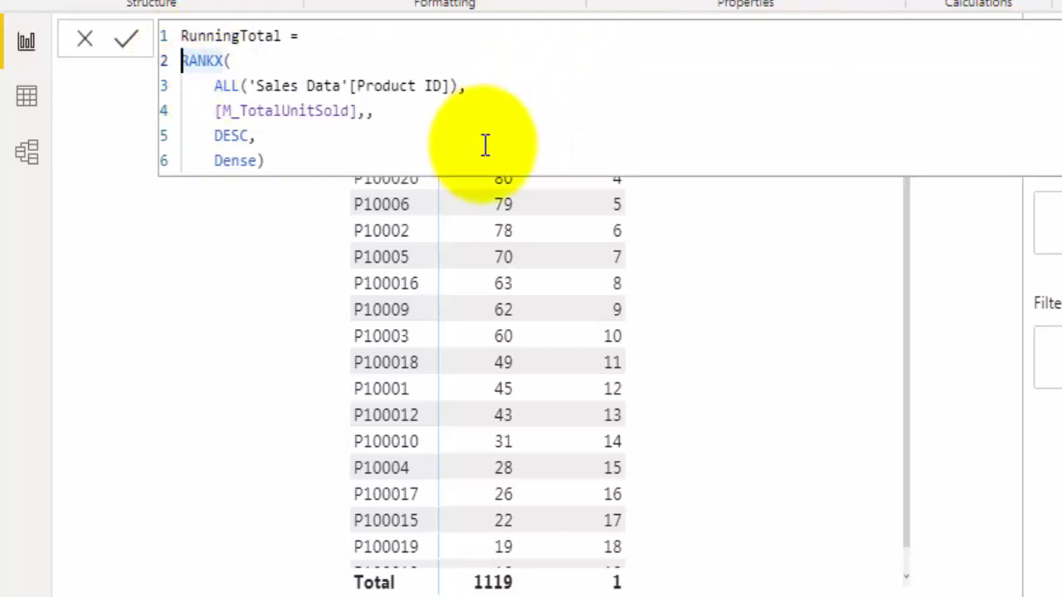
text(var )
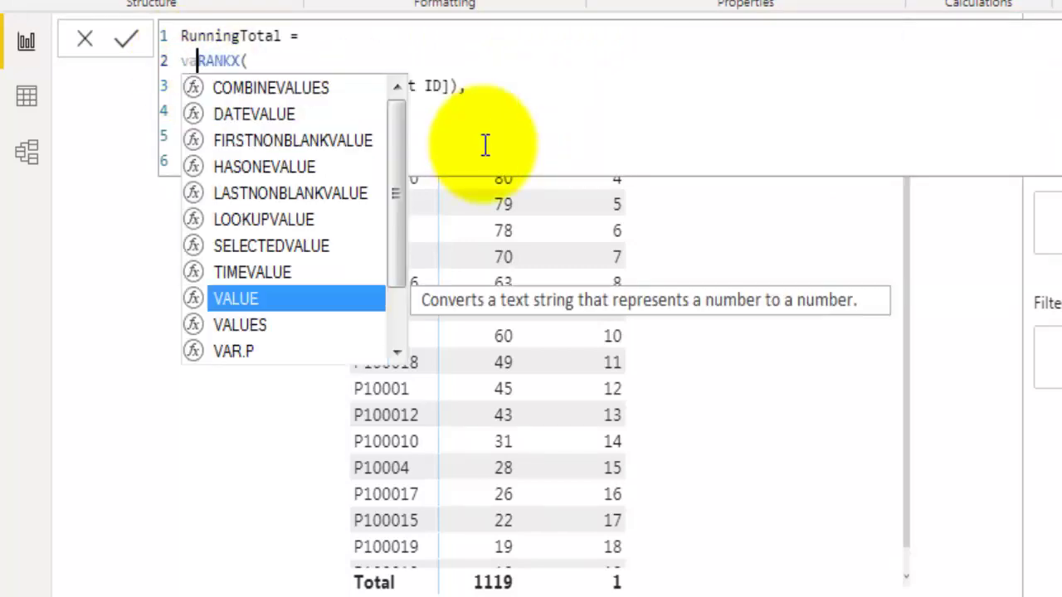
text(V_CurrRank=)
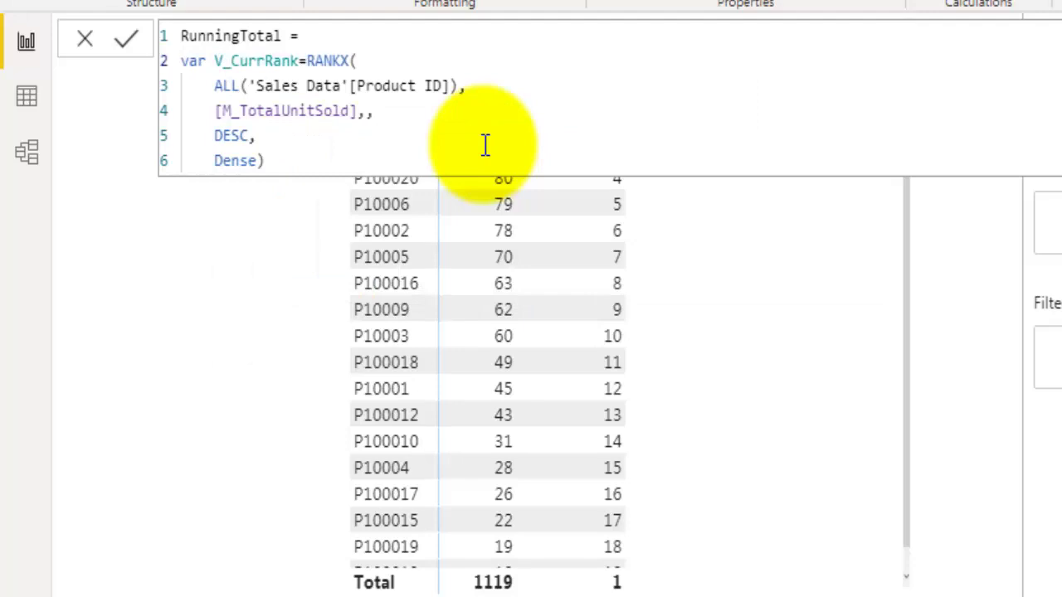
key(Down)
key(Down)
key(Down)
key(Down)
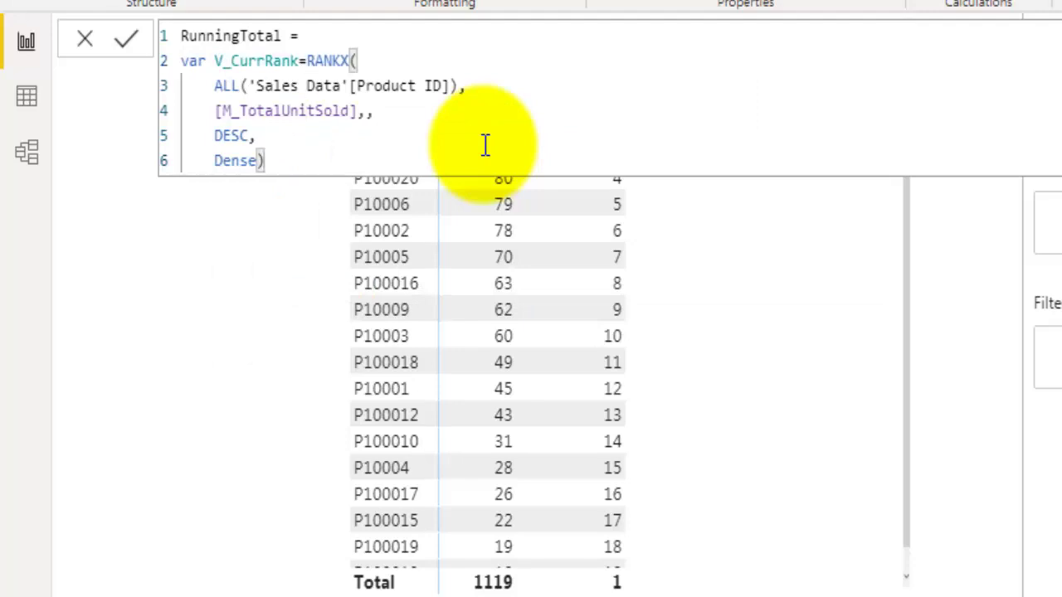
key(Return)
text(Res)
key(BackSpace)
key(BackSpace)
key(BackSpace)
text(Return)
key(Return)
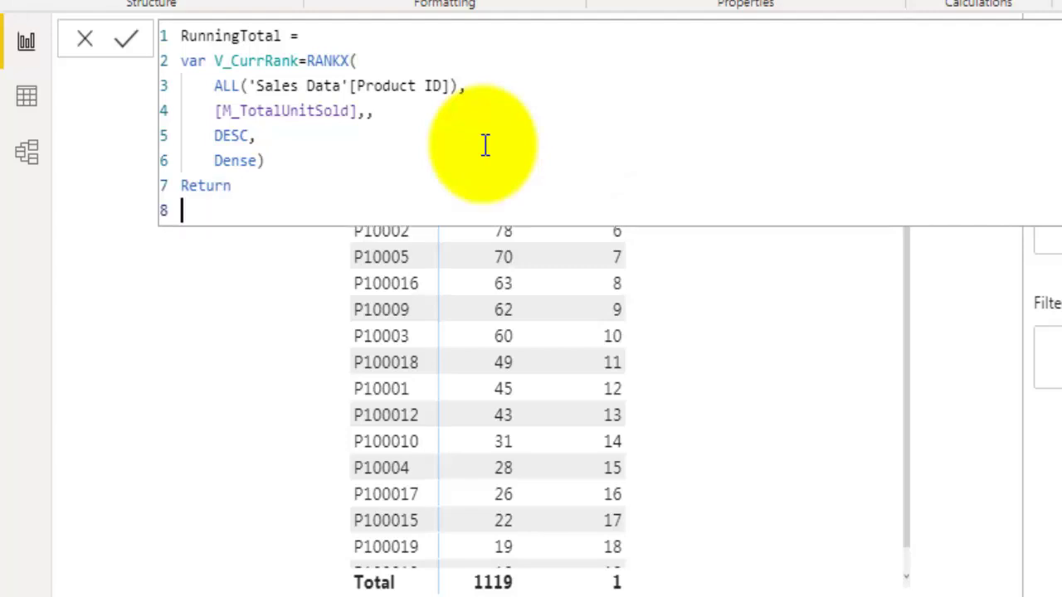
Begin the return expression with CALCULATE([M_TotalUnitSold], and an indented filter line.
text(Cal)
key(Tab)
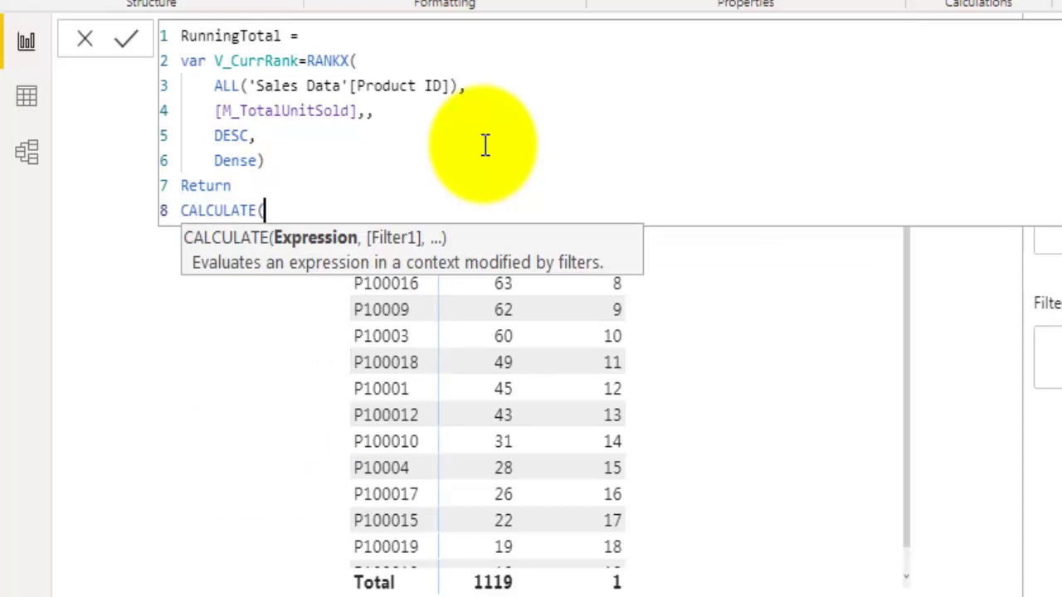
text(M_)
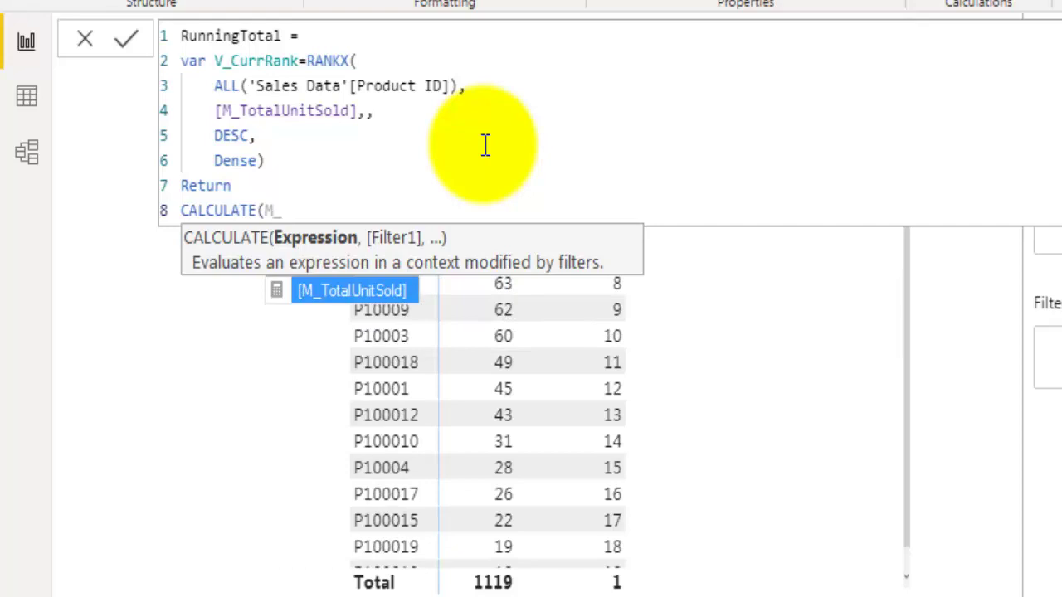
key(Tab)
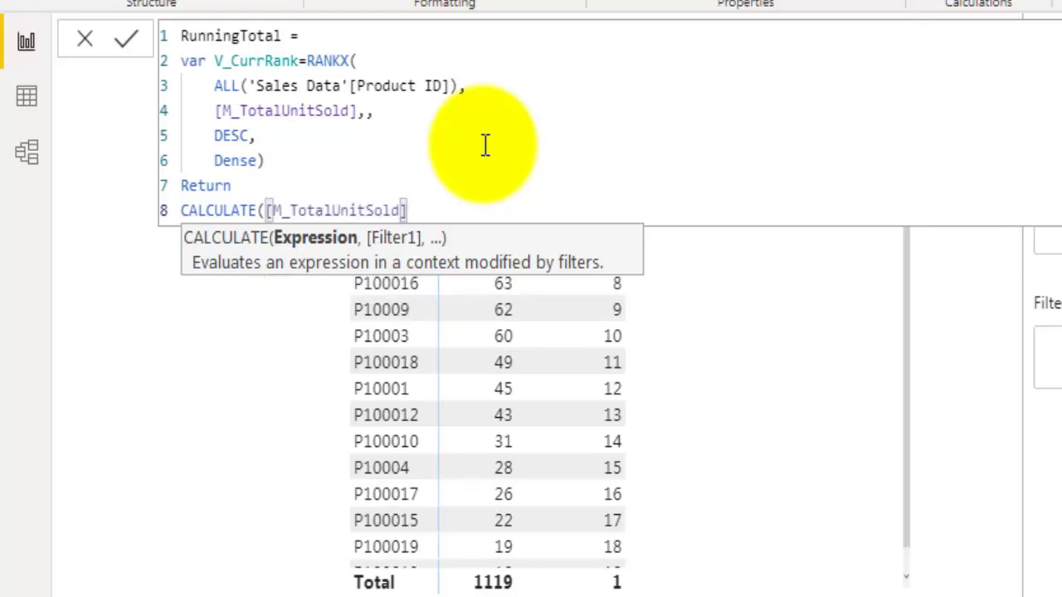
text(,)
key(shift+Return)
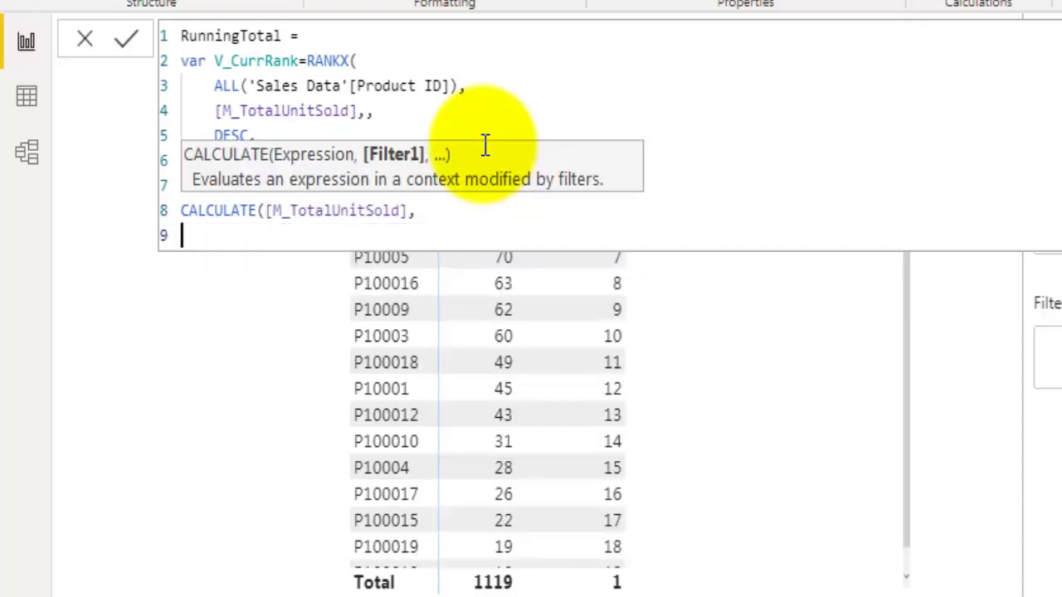
key(Tab)
key(BackSpace)
key(BackSpace)
key(BackSpace)
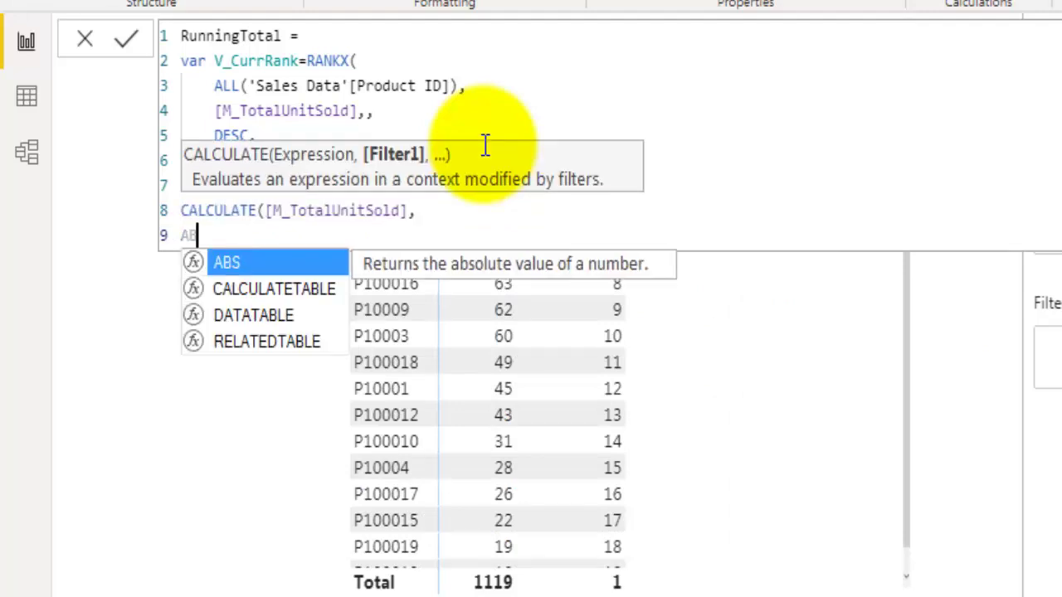
key(BackSpace)
key(Tab)
Add FILTER(ALL('Sales Data'[Product ID]), V_CurrRank>= as CALCULATE's filter.
text(FILTER()
key(shift+Return)
key(Tab)
text(ALL()
key(Down)
key(Down)
key(Down)
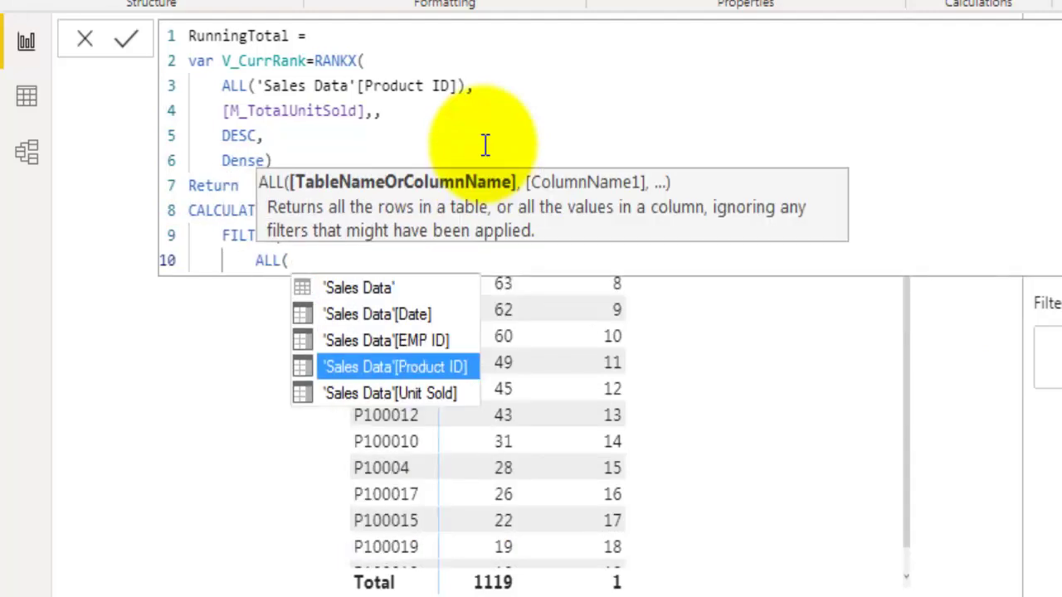
key(Tab)
text(),)
key(shift+Return)
text(V_)
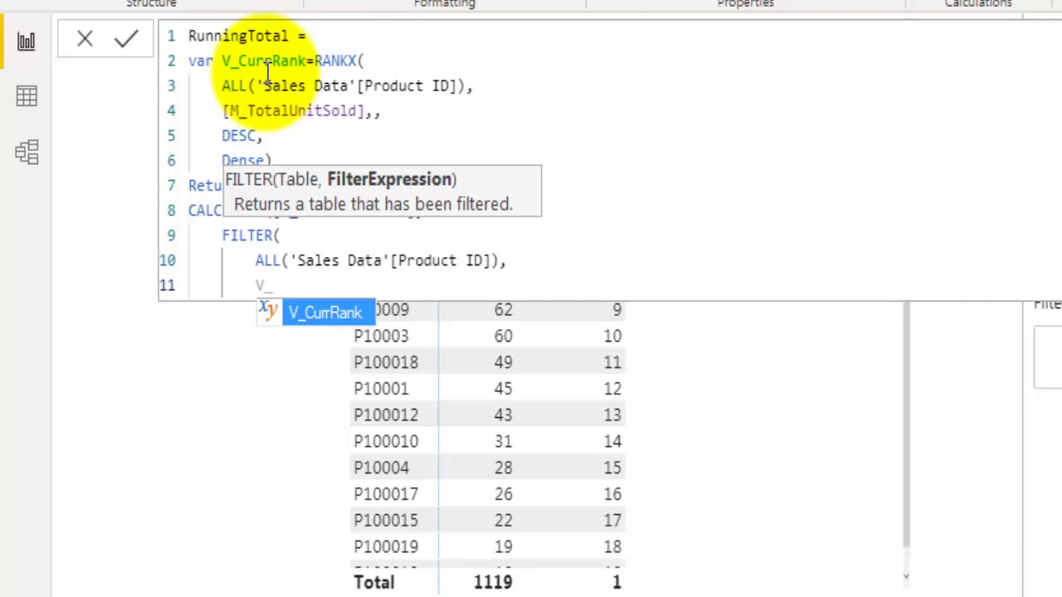
key(Tab)
text(>=)
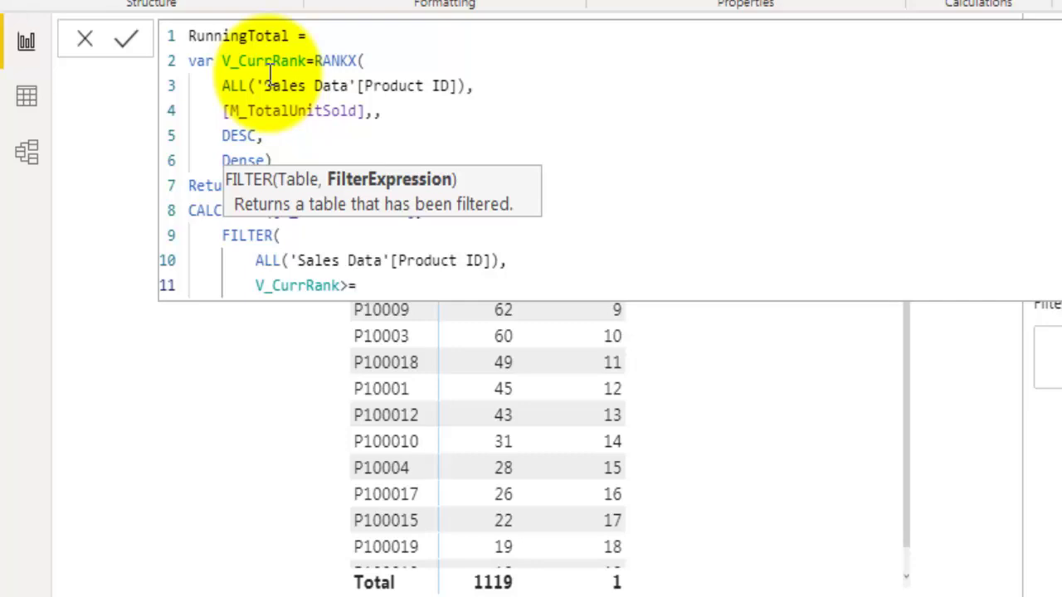
Compare against RANKX(ALL('Sales Data'[Product ID]), [M_TotalUnitSold],,.
text(Ran)
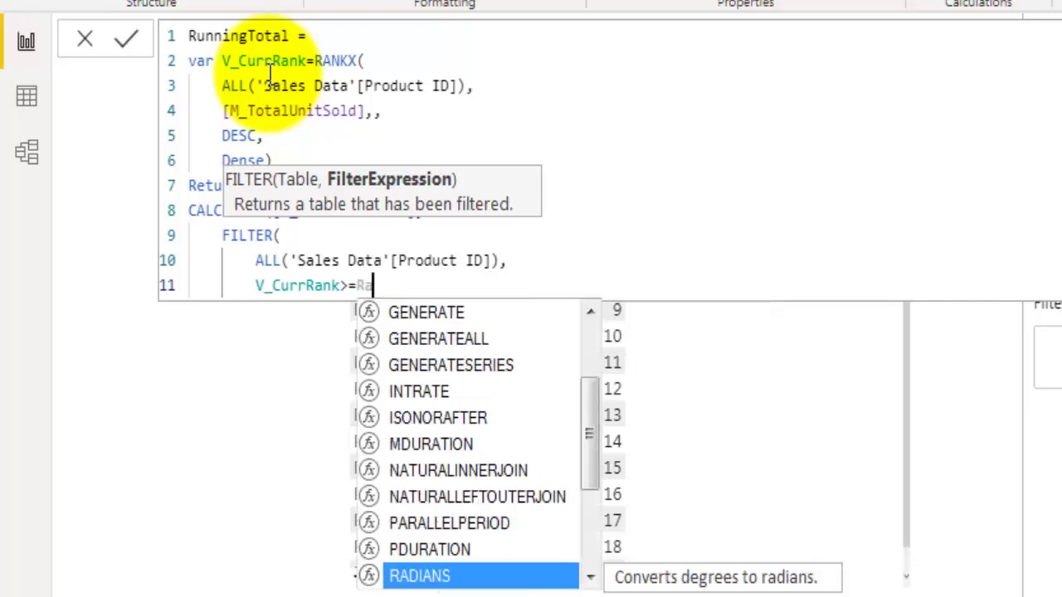
key(Down)
key(Down)
key(Down)
key(Tab)
key(shift+Return)
text(Al)
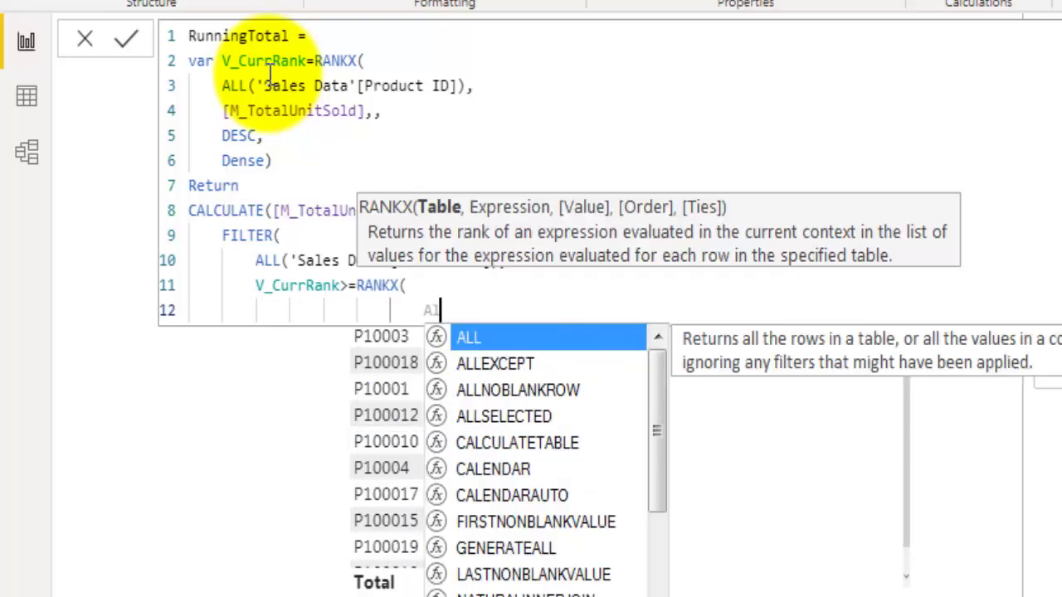
key(Tab)
key(Down)
key(Down)
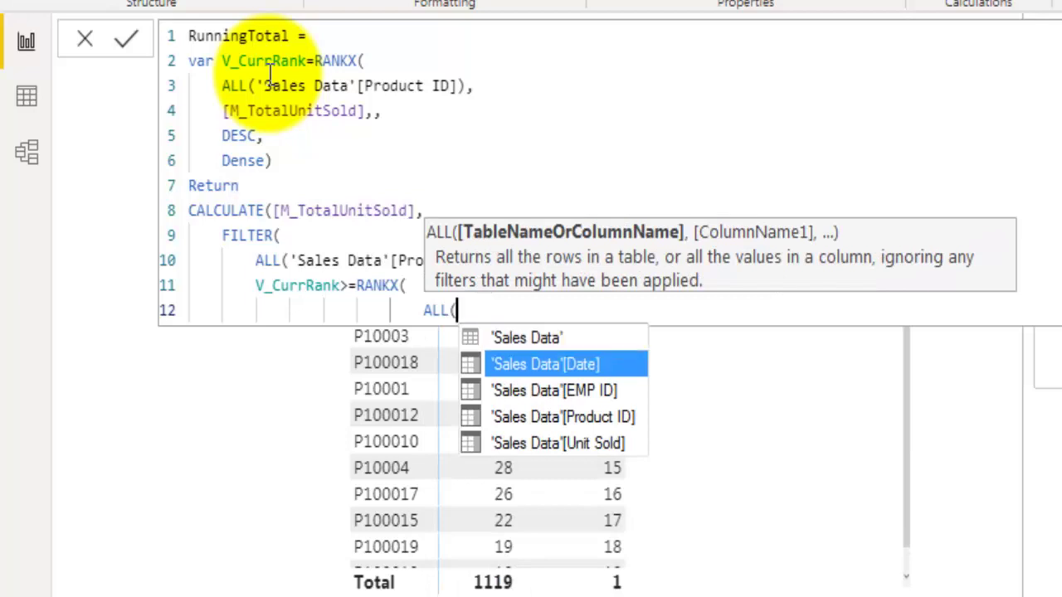
key(Down)
key(Tab)
text(),)
key(shift+Return)
text([M_)
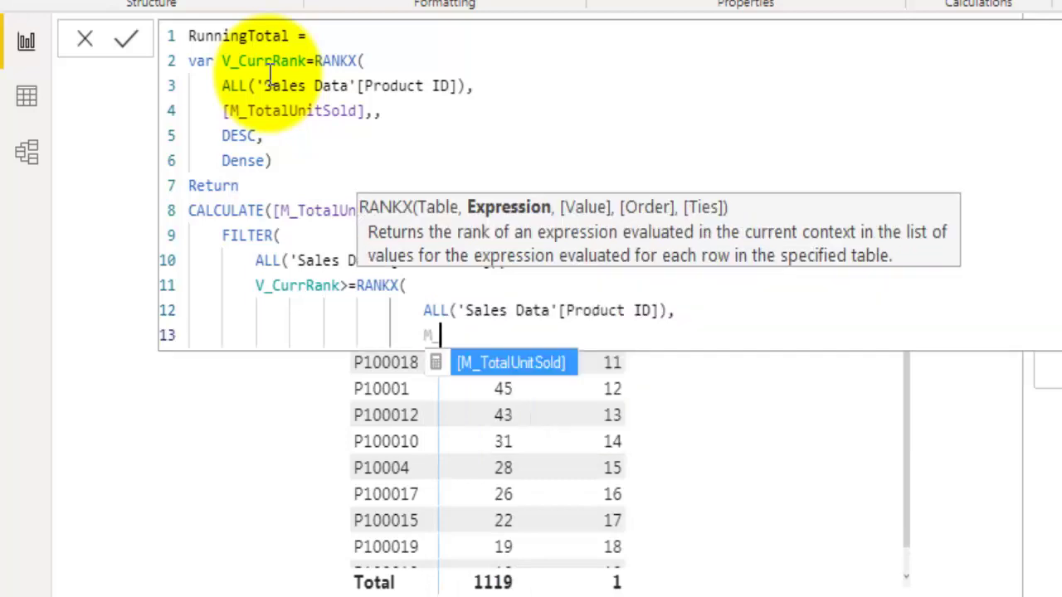
key(Tab)
text(,,)
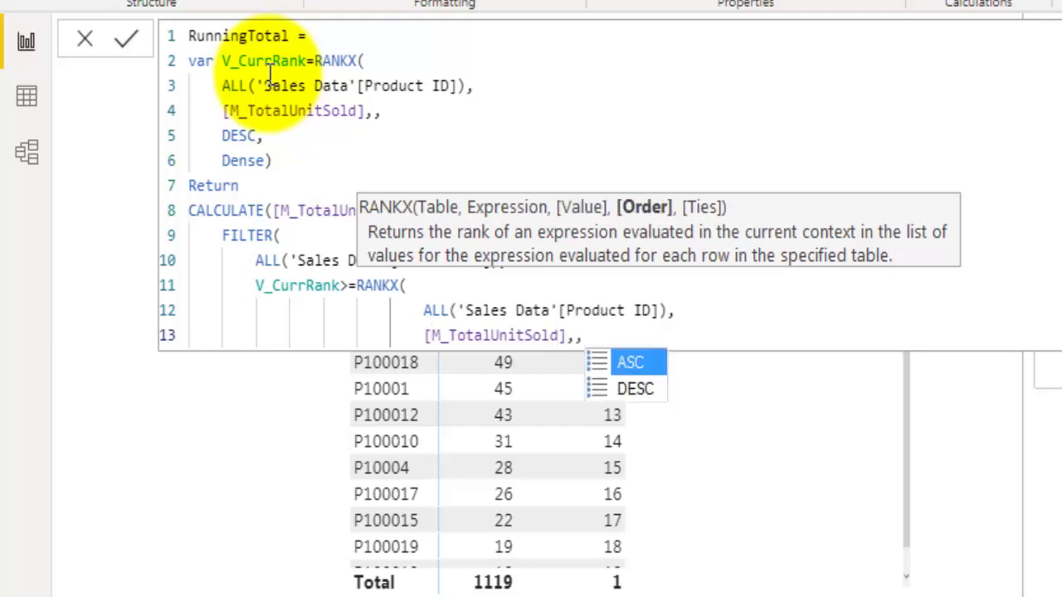
Finish the inner RANKX with DESC and Dense, then close FILTER and CALCULATE.
key(shift+Return)
key(Down)
key(Tab)
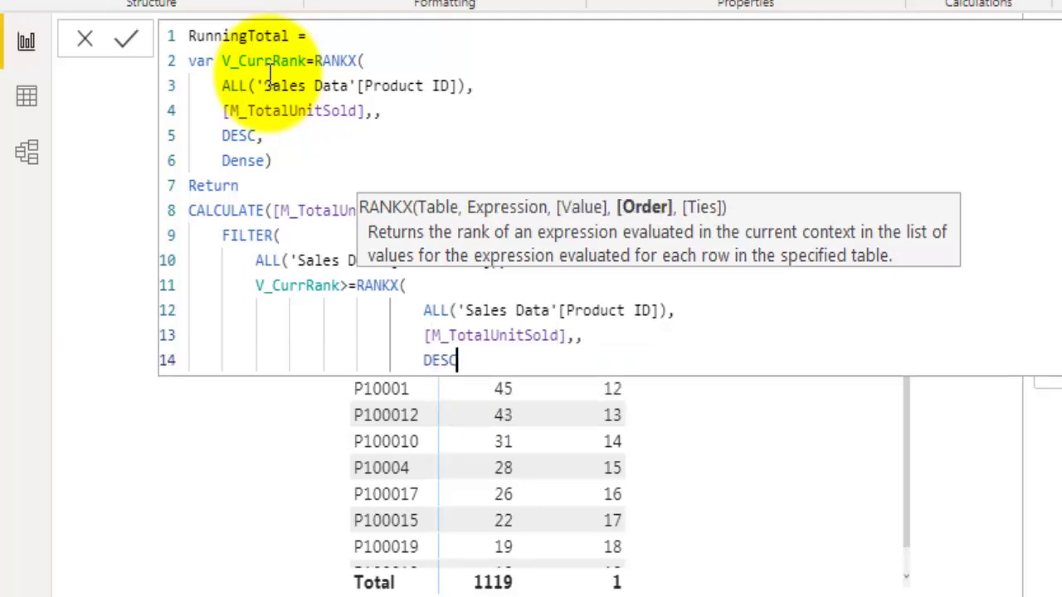
text(,)
key(shift+Return)
key(Tab)
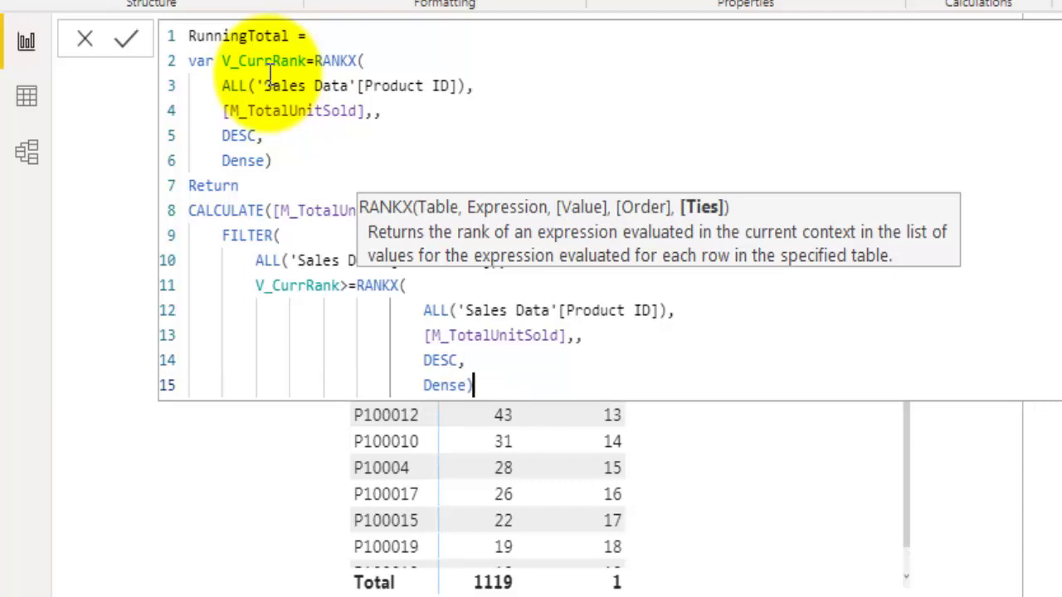
text())
key(shift+Return)
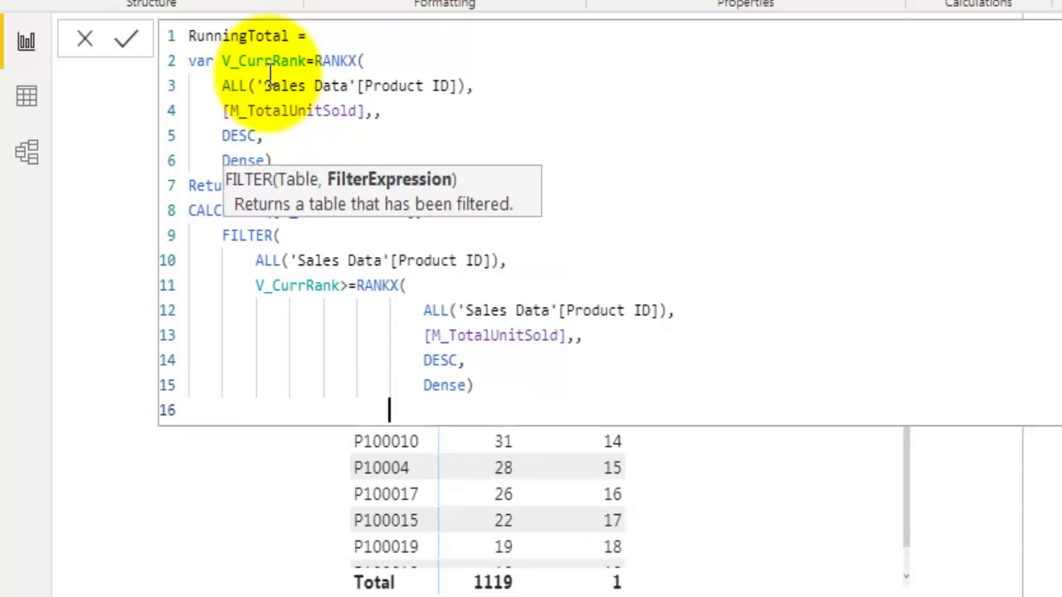
key(BackSpace)
key(BackSpace)
key(BackSpace)
key(BackSpace)
key(BackSpace)
text())
key(shift+Return)
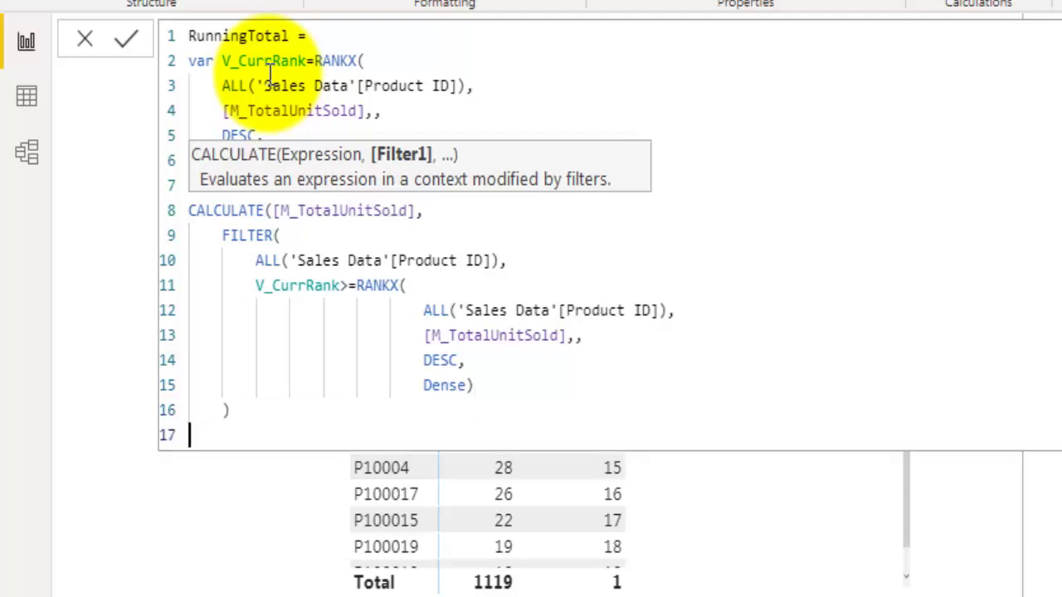
text())
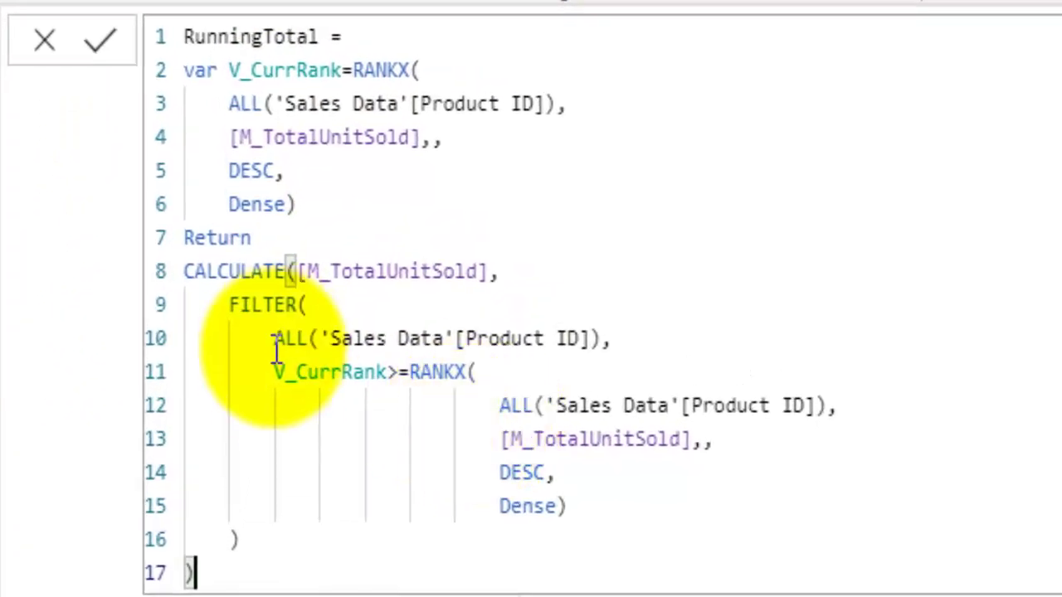
Highlight the V_CurrRank comparison, inner RANKX and ALL table argument, then commit the formula.
drag(268, 374, 396, 373)
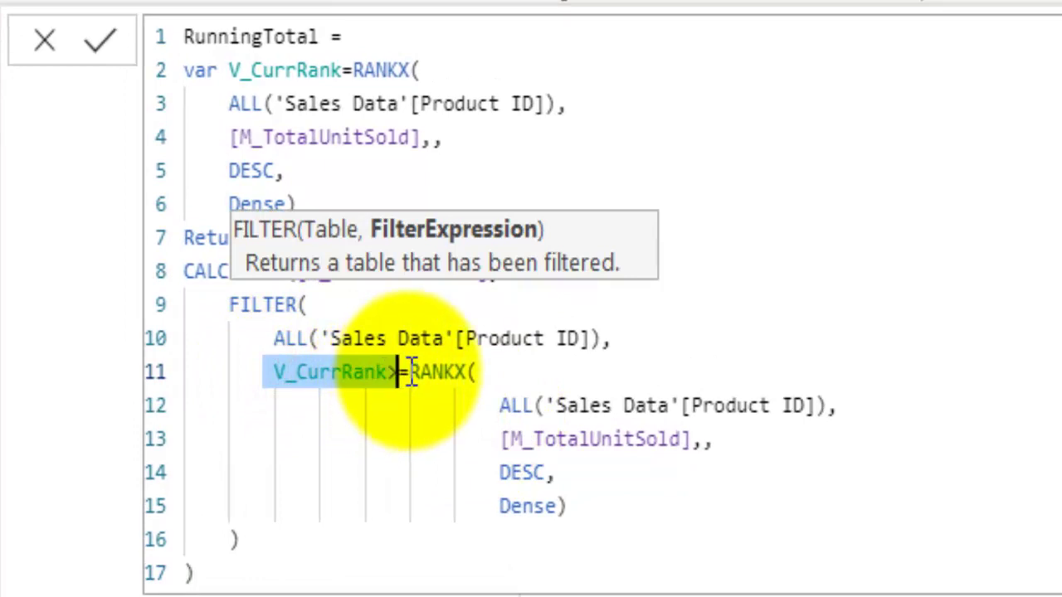
drag(409, 372, 589, 515)
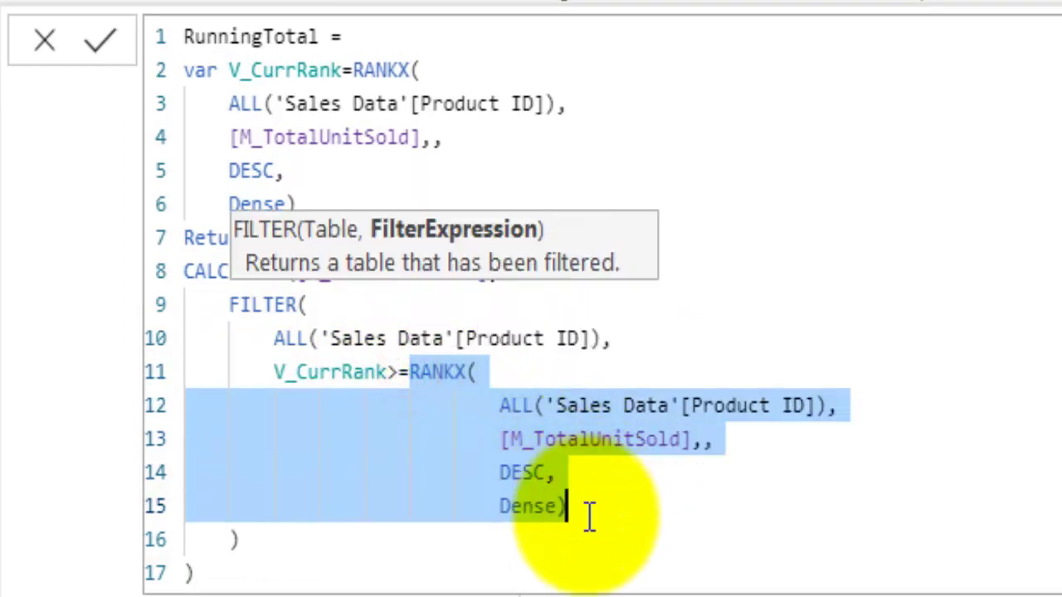
drag(276, 338, 593, 339)
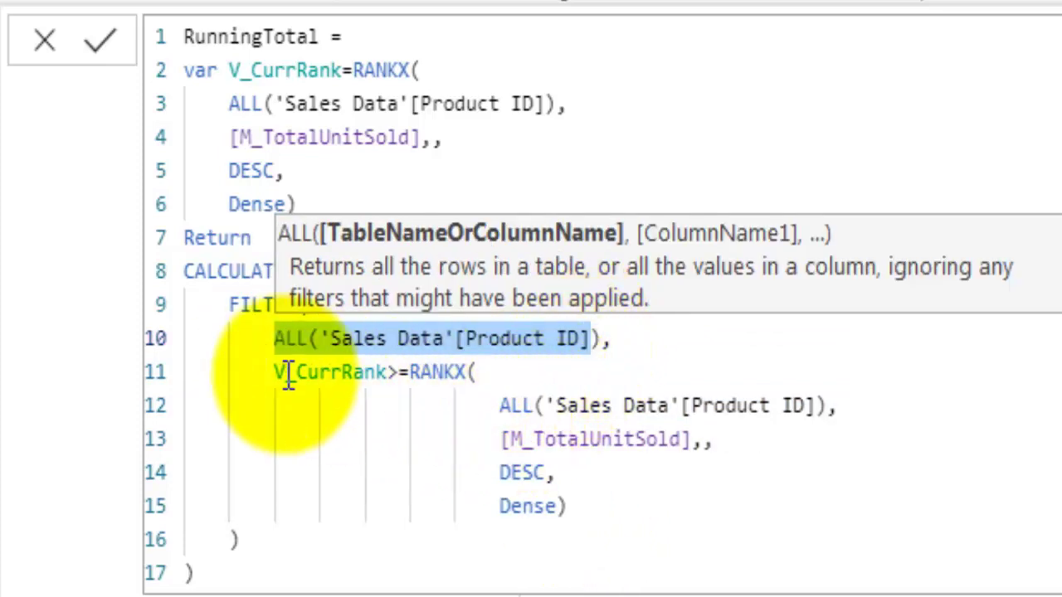
drag(276, 373, 396, 372)
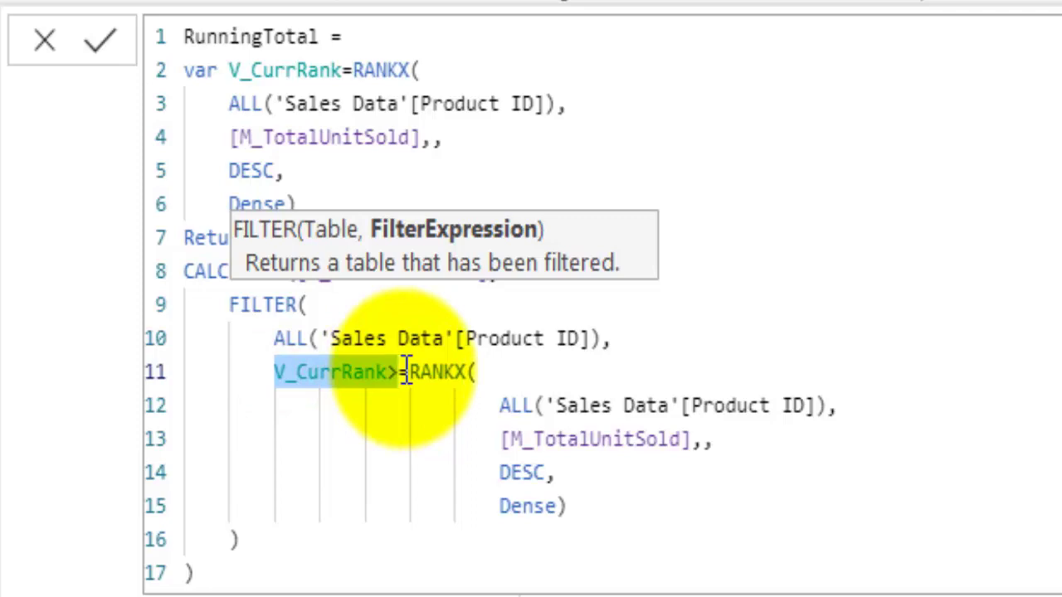
key(Return)
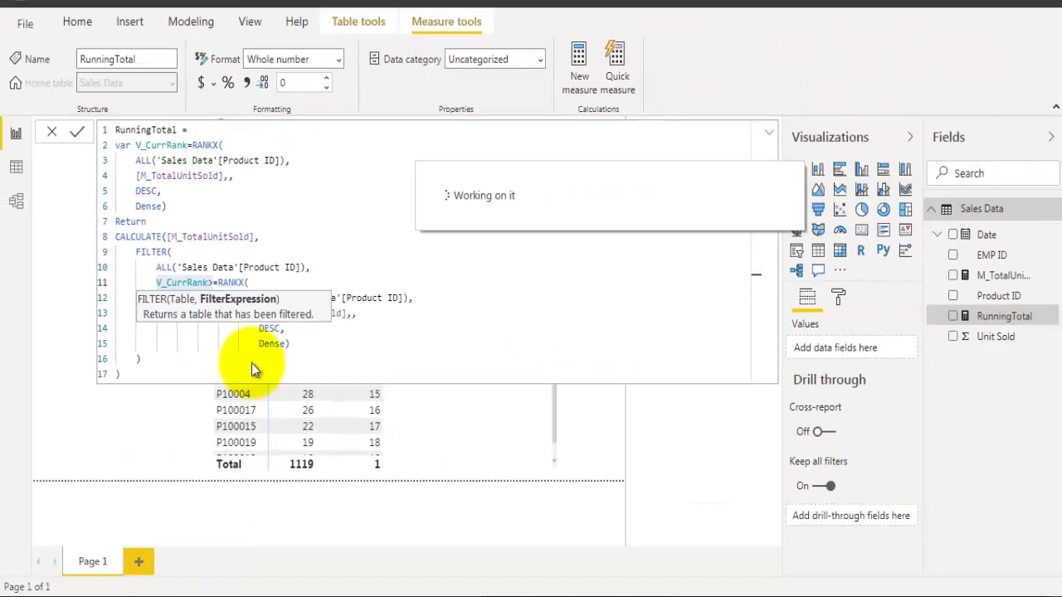
Collapse the formula bar and view RunningTotal's cumulative units, 95 for P10007 up to 1109.
click(770, 134)
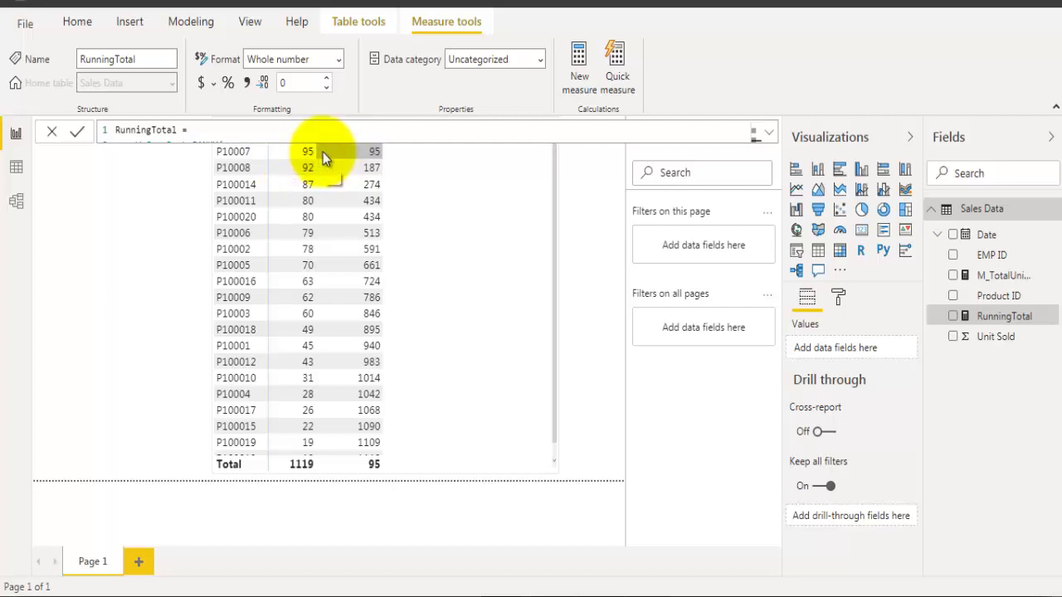
click(600, 219)
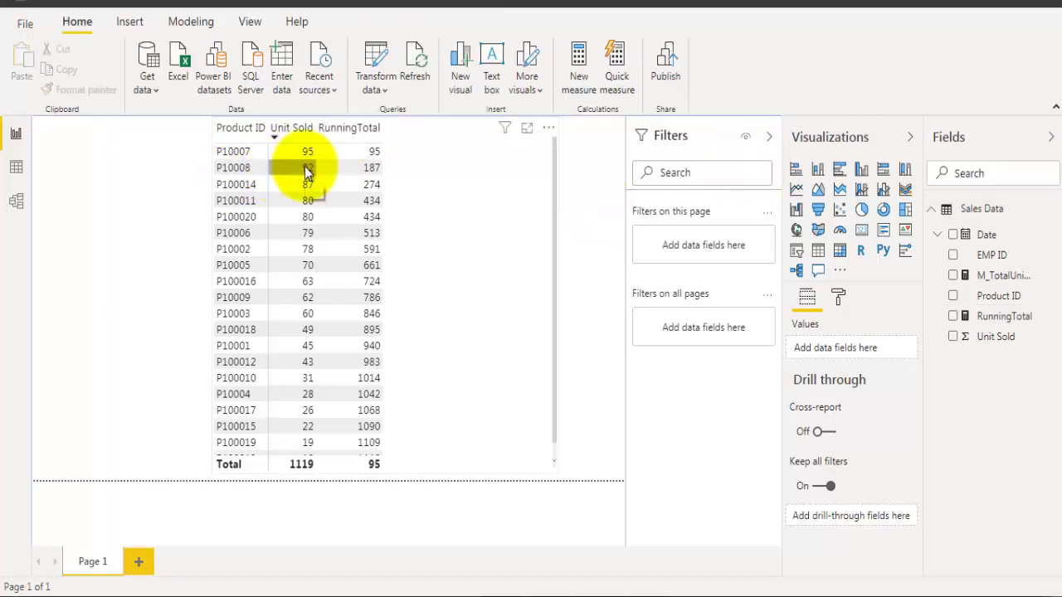